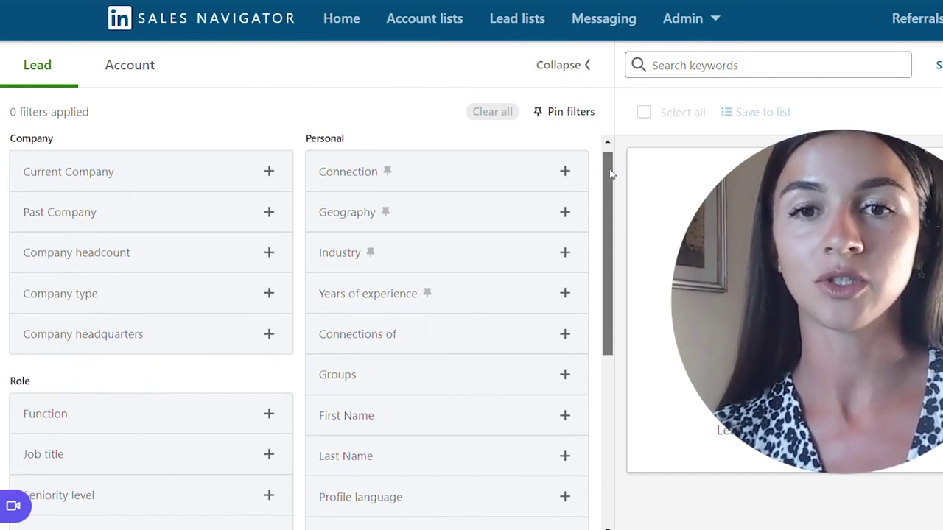
- Include University of Cambridge in the School filter, found by searching 'un'
left_click_drag(610, 171, 603, 315)
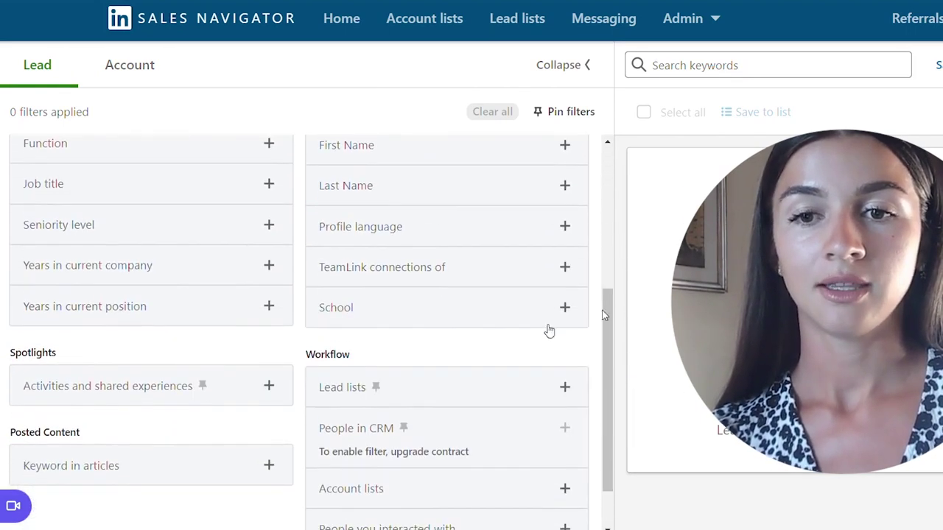
left_click(348, 313)
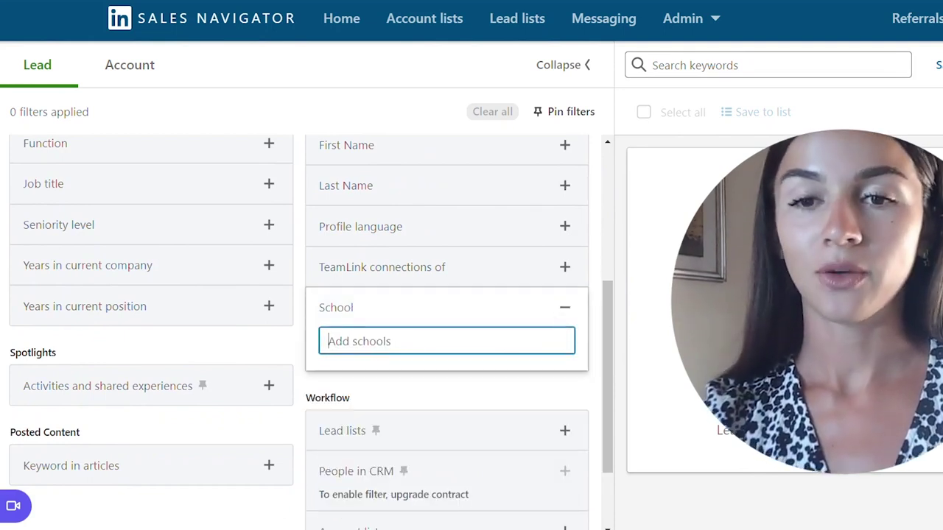
type("univers")
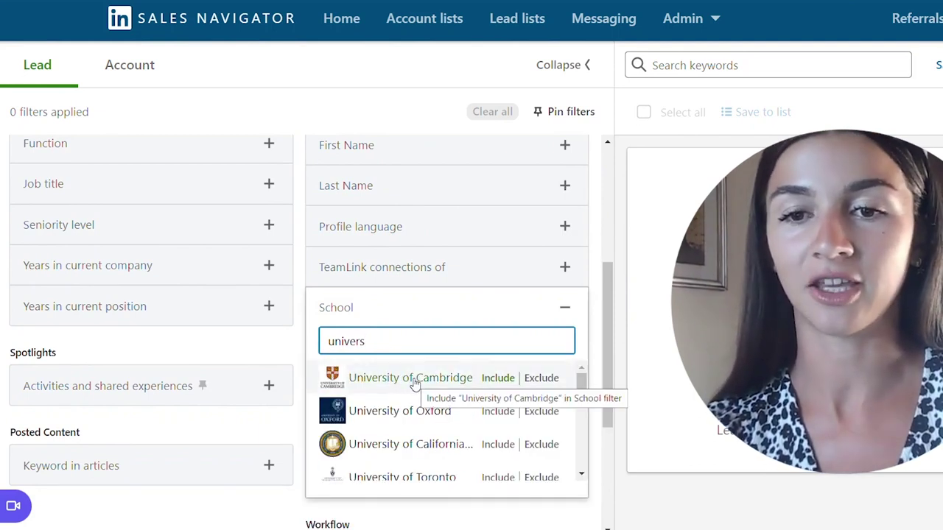
left_click(413, 379)
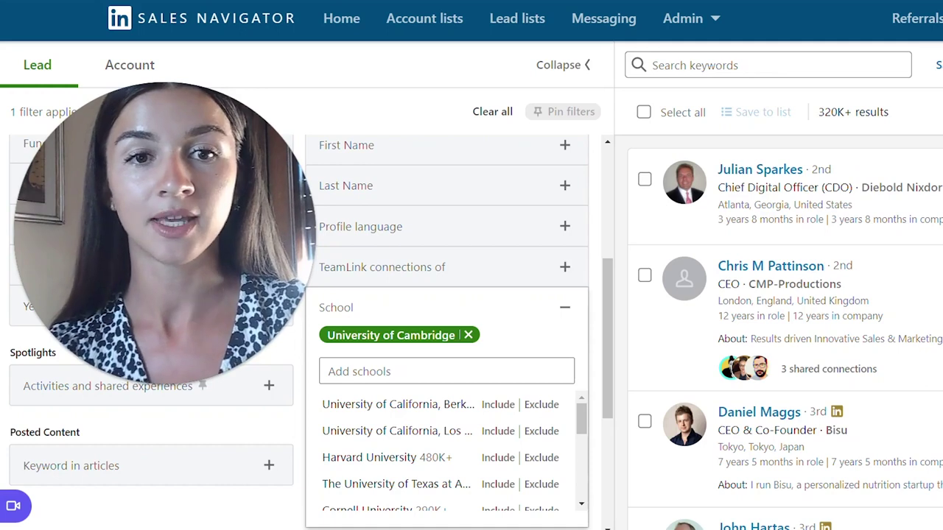
- Filter leads to New York, United States and 2nd Degree Connections
left_click_drag(837, 112, 888, 112)
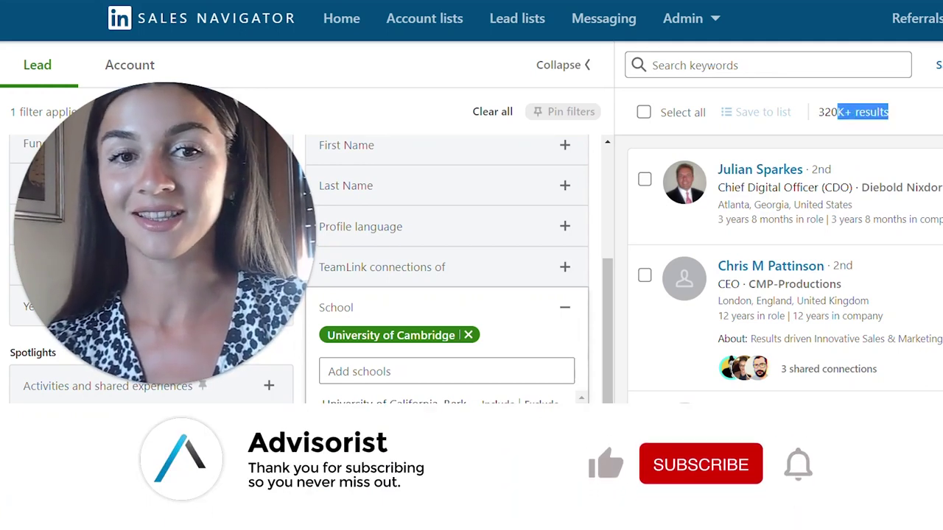
left_click_drag(612, 344, 582, 173)
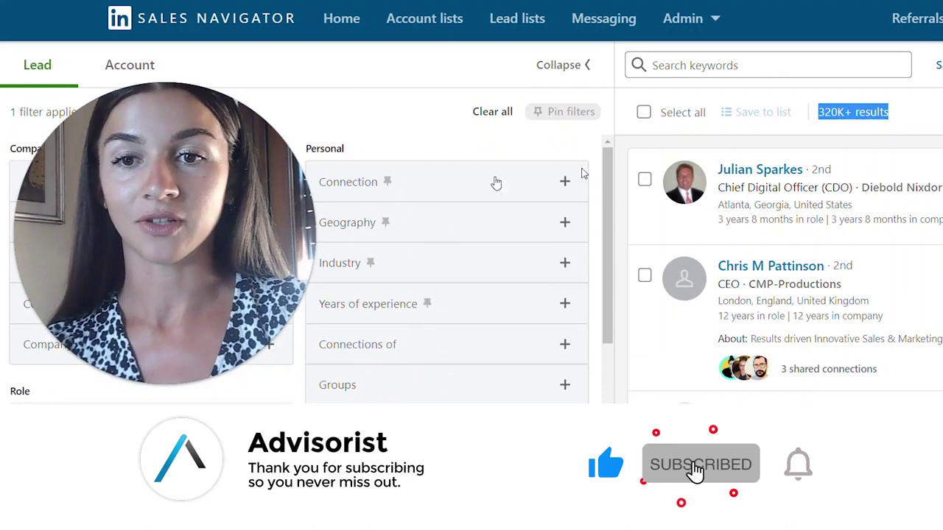
left_click(427, 226)
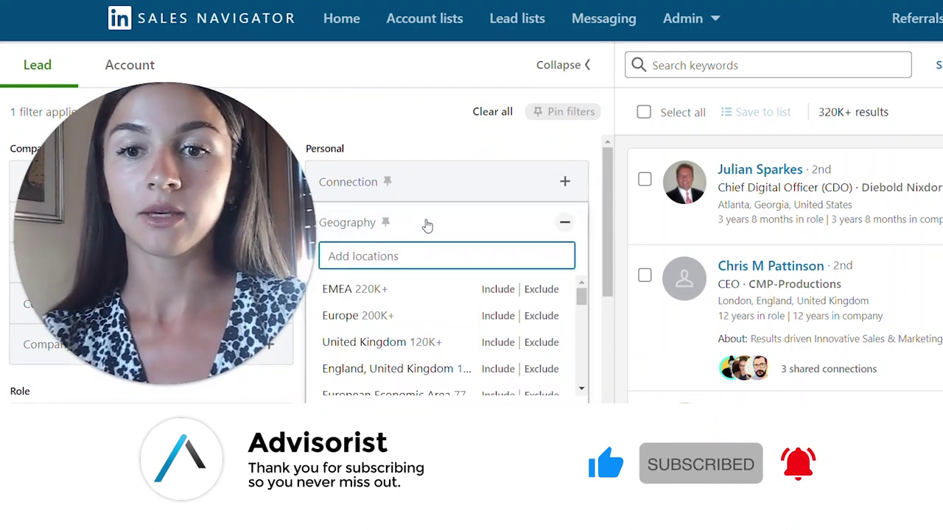
type("new yor")
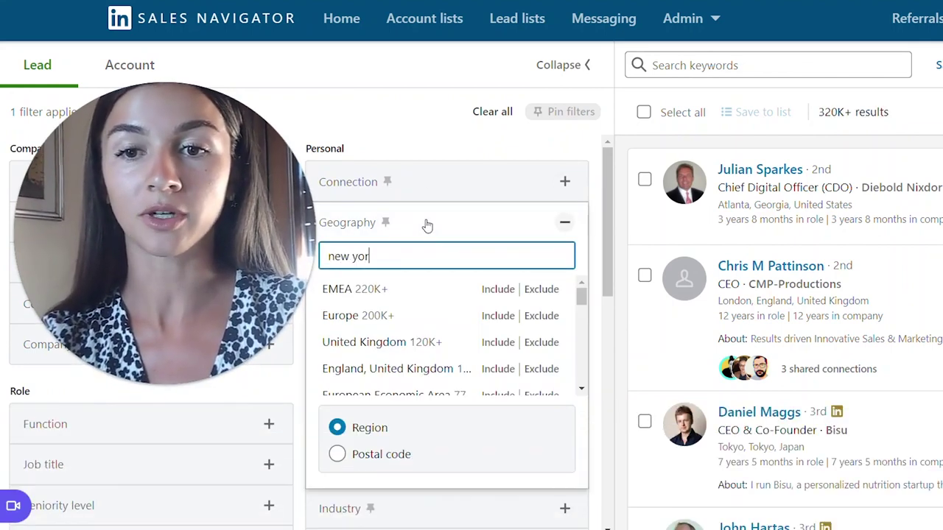
left_click(383, 288)
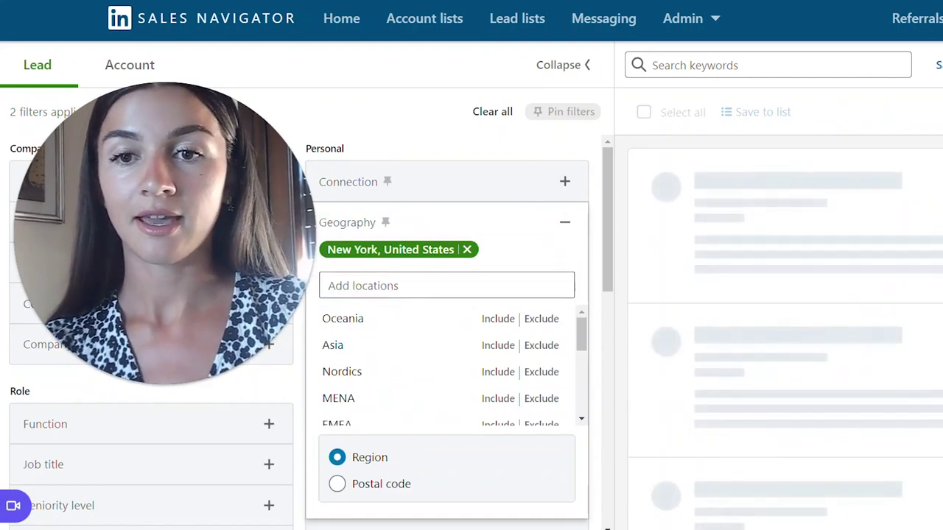
left_click(335, 183)
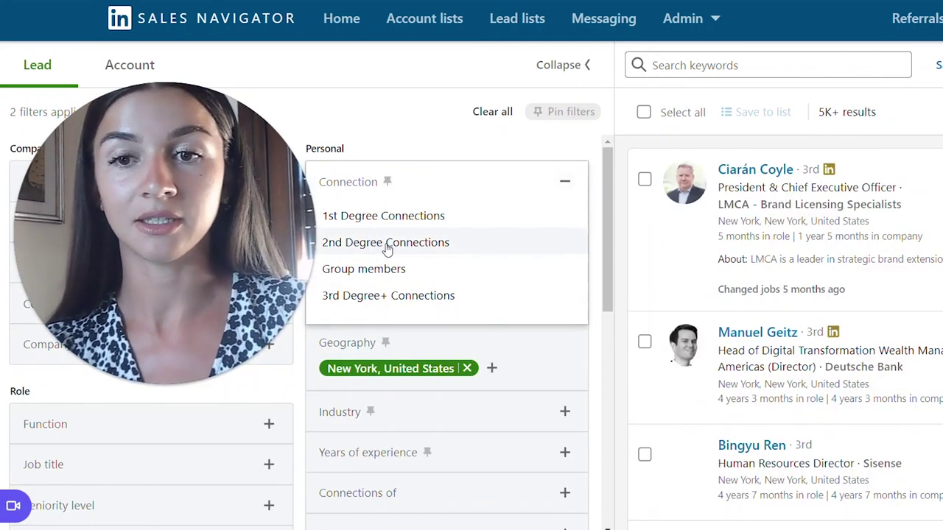
left_click(385, 246)
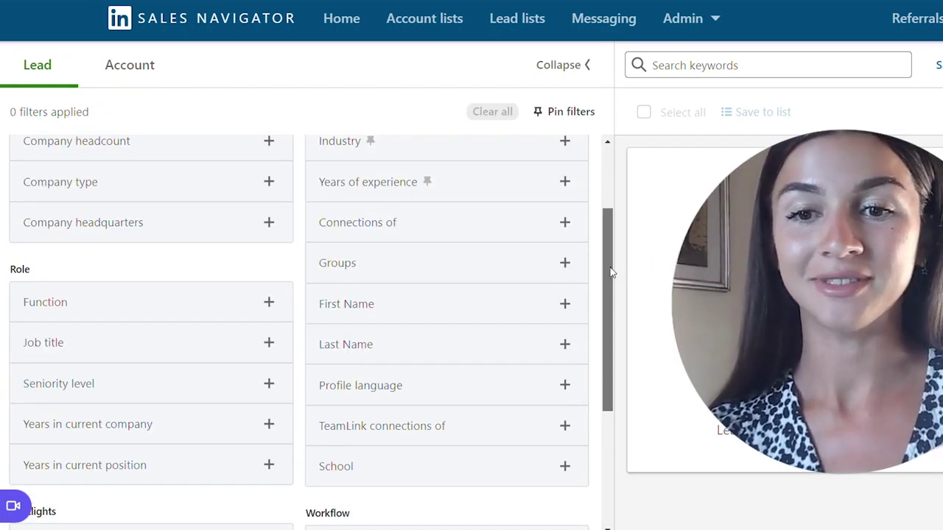
left_click_drag(612, 269, 600, 315)
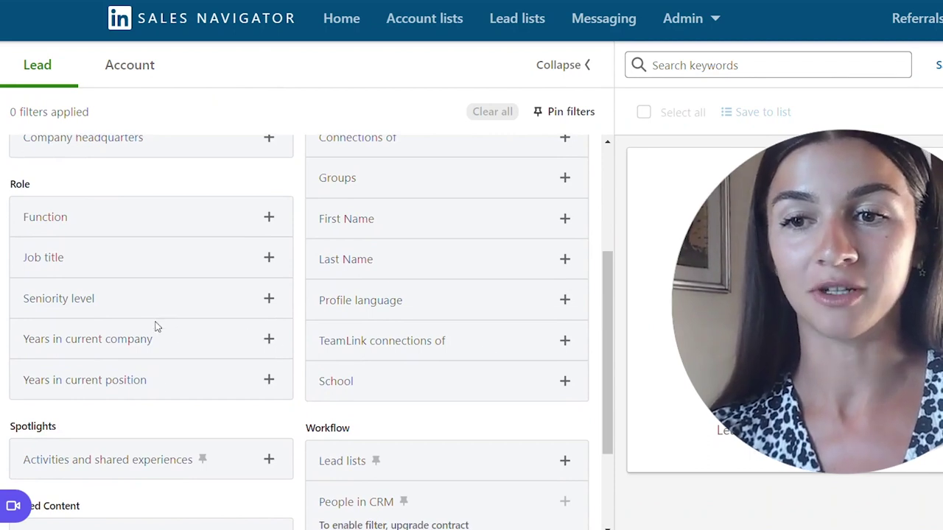
left_click_drag(612, 279, 612, 352)
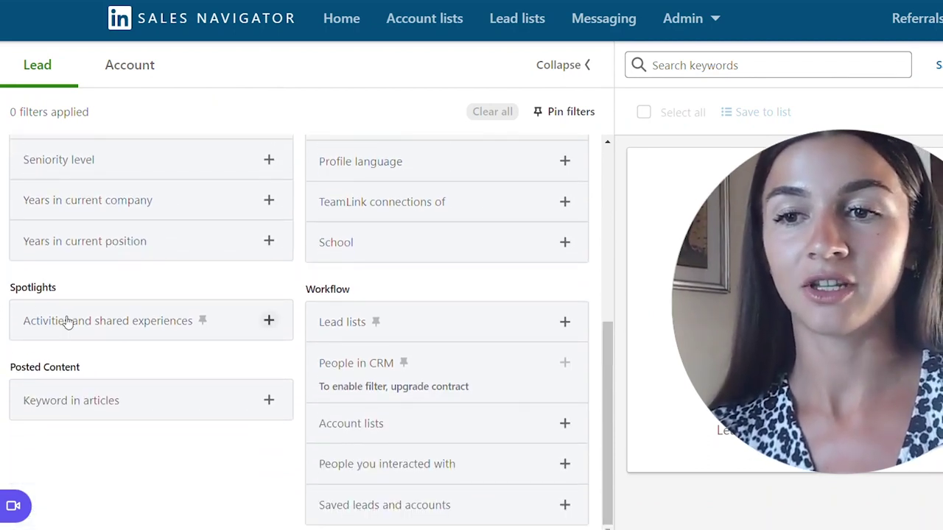
left_click_drag(70, 284, 6, 287)
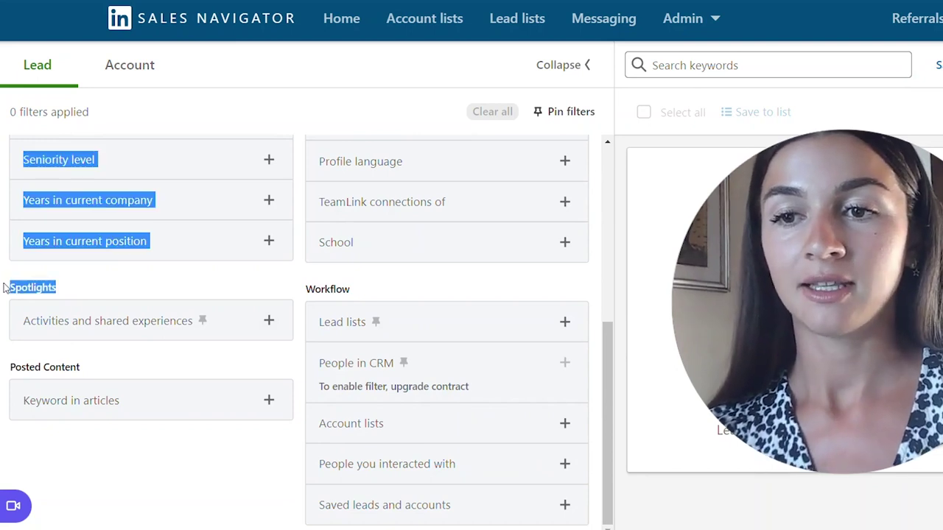
left_click(58, 295)
left_click(90, 324)
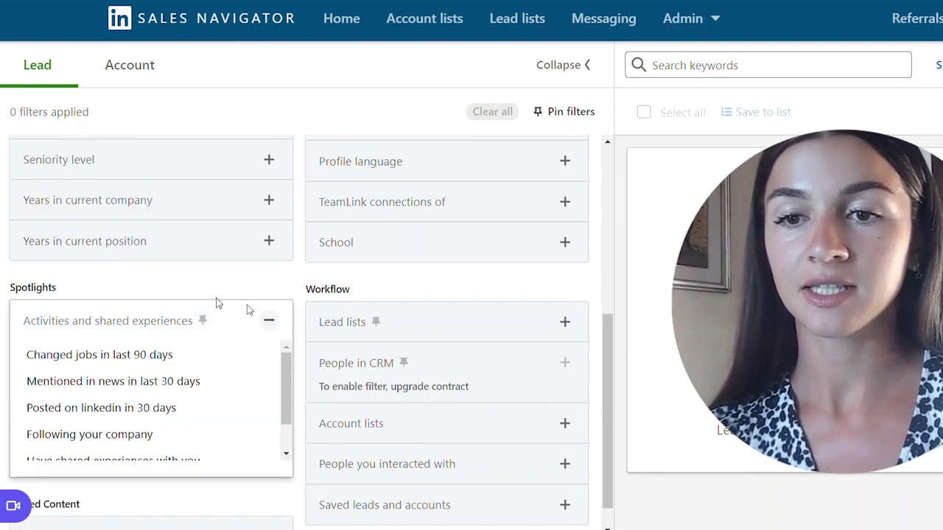
left_click_drag(287, 372, 287, 420)
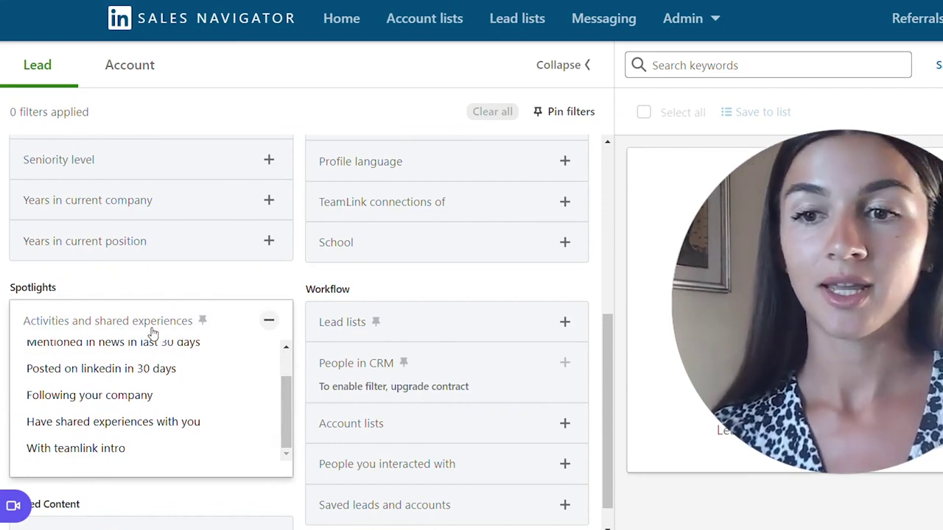
left_click(77, 422)
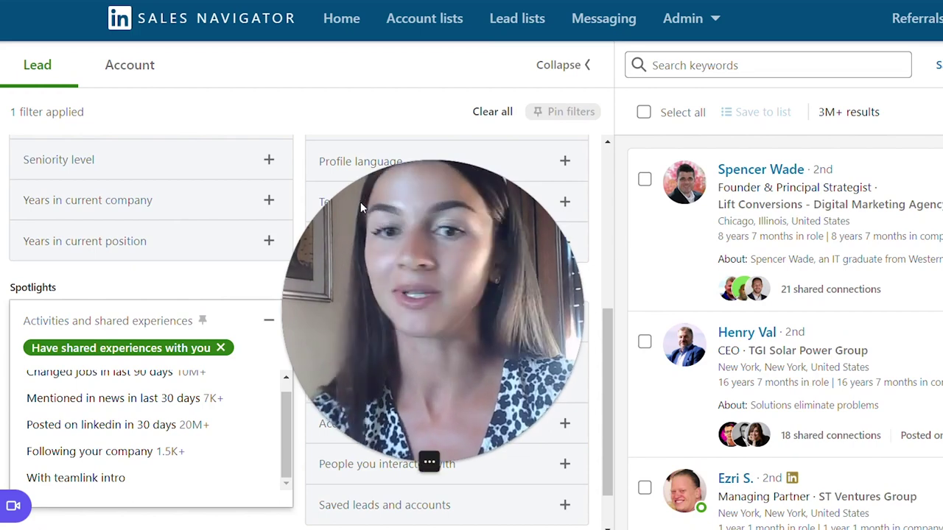
left_click_drag(427, 293, 896, 305)
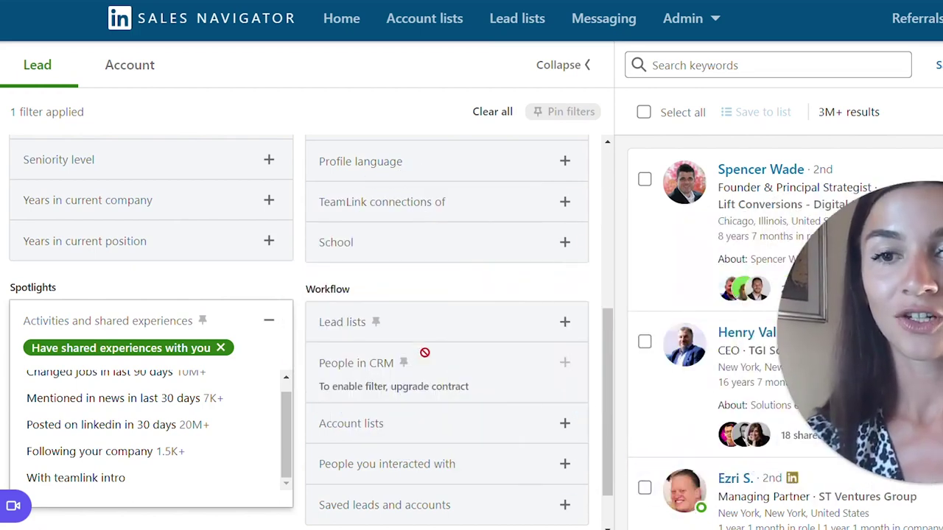
left_click(219, 349)
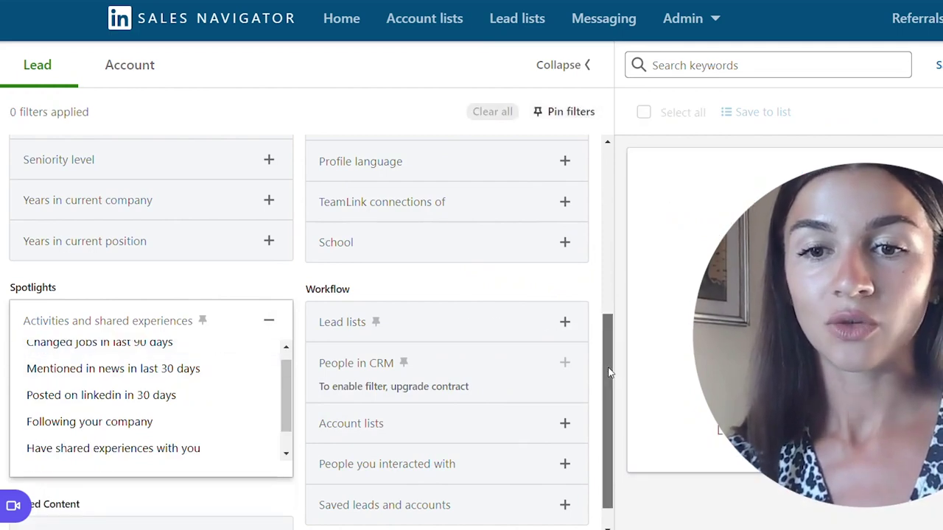
- Include the University of Michigan Alumni group in the Groups filter, searching 'univ'
left_click_drag(608, 367, 614, 251)
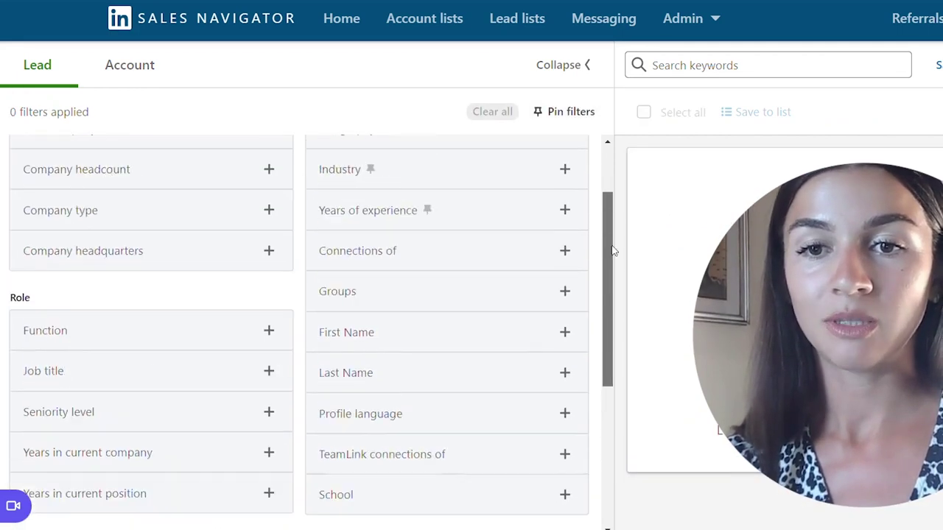
left_click(343, 293)
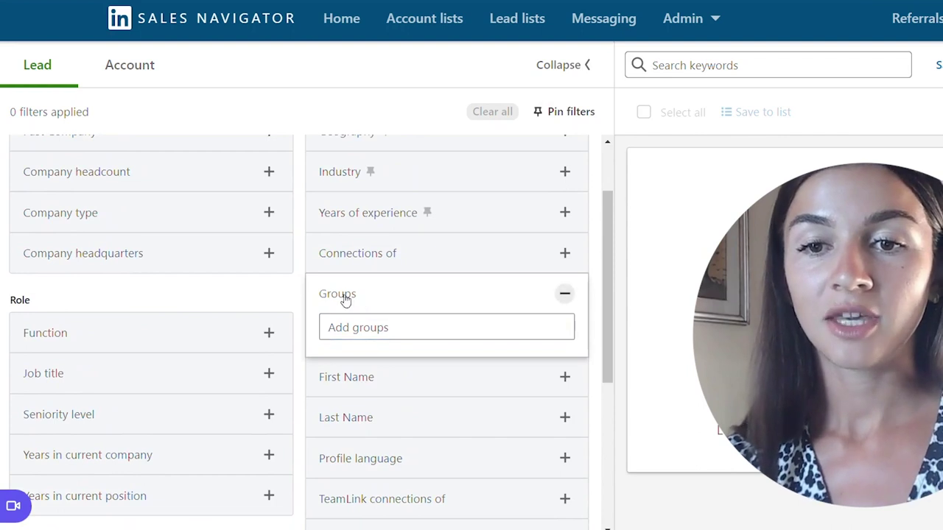
left_click(318, 298)
left_click(318, 298)
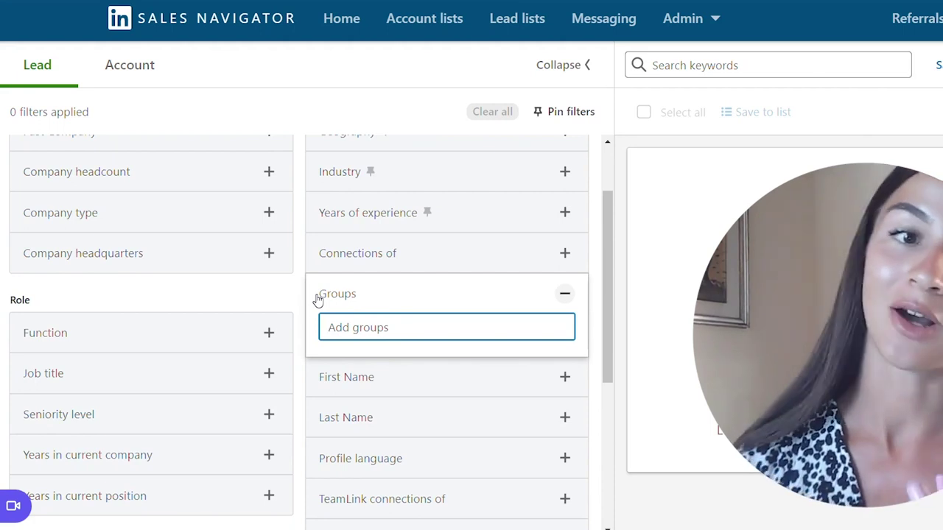
type("u")
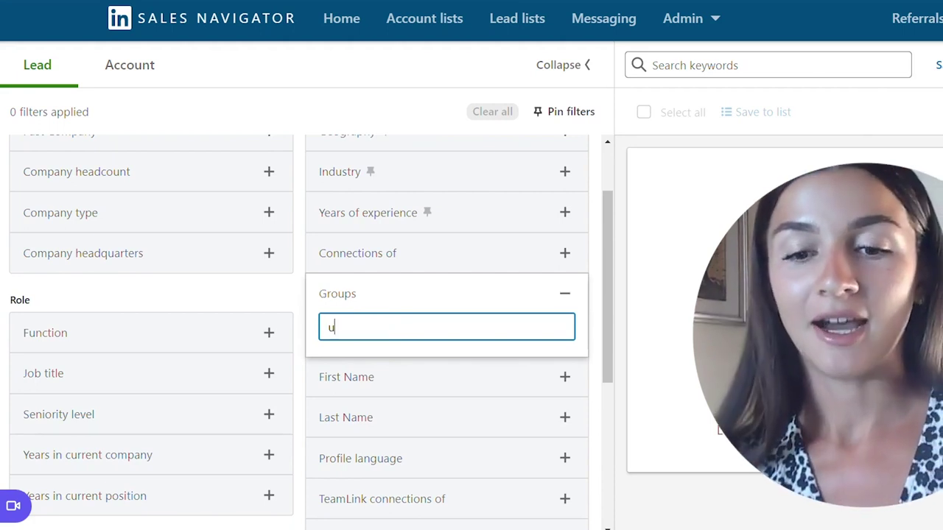
type("niv")
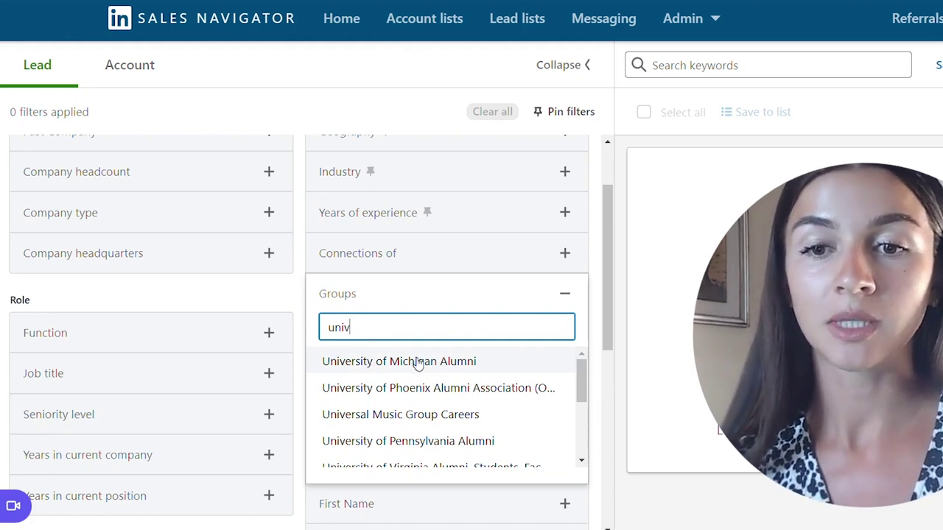
left_click(348, 364)
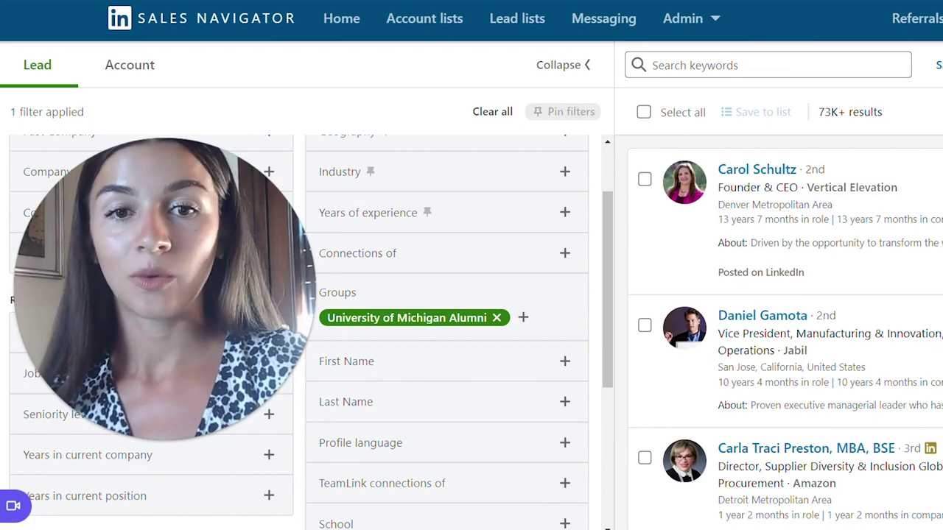
scroll(784, 331, "down", 2)
scroll(785, 332, "down", 2)
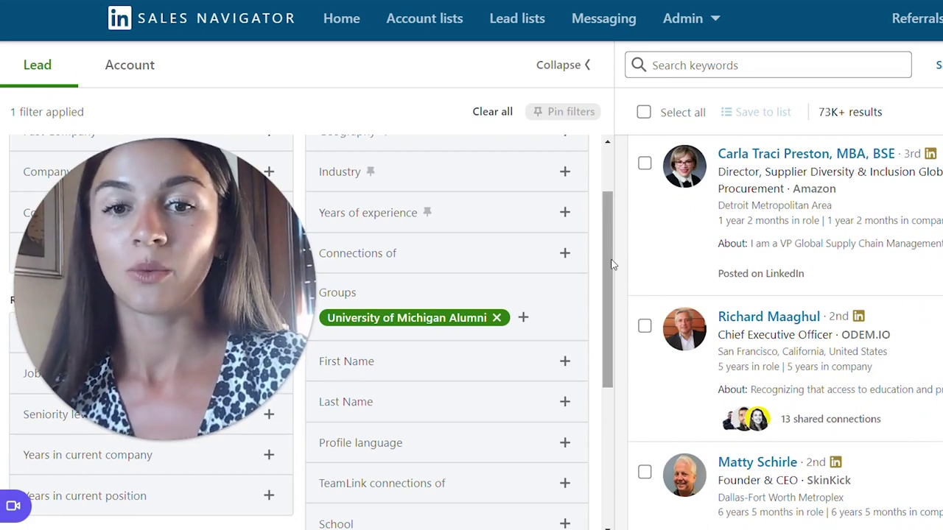
left_click_drag(611, 263, 613, 161)
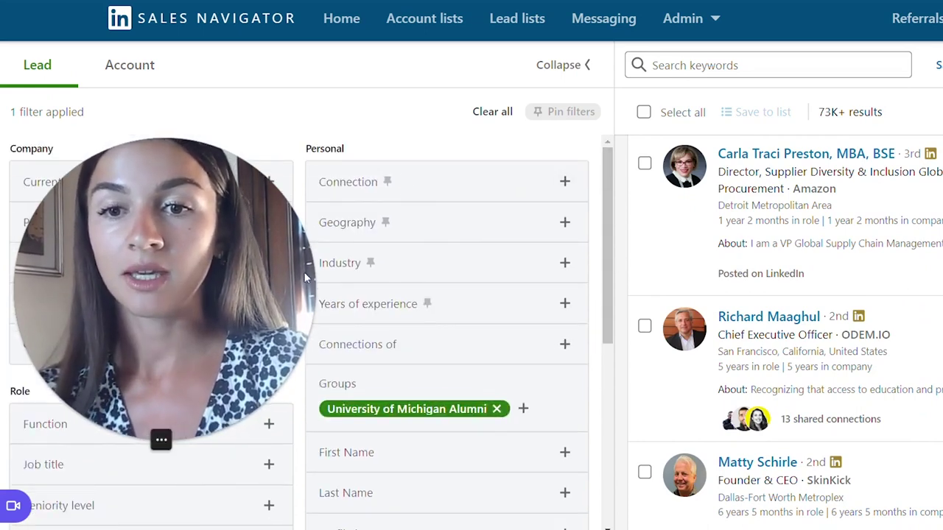
- Include Financial Services in the Industry filter
left_click(408, 271)
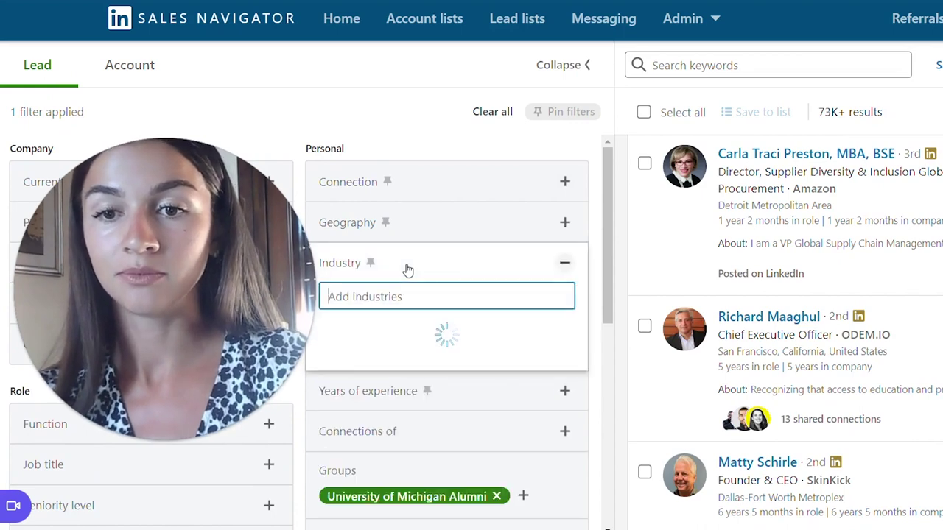
left_click(395, 331)
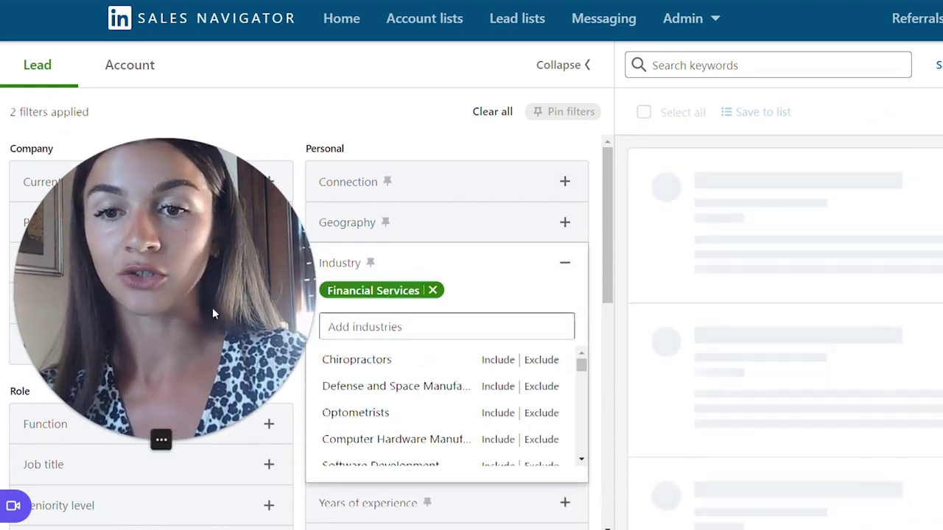
left_click_drag(182, 293, 729, 290)
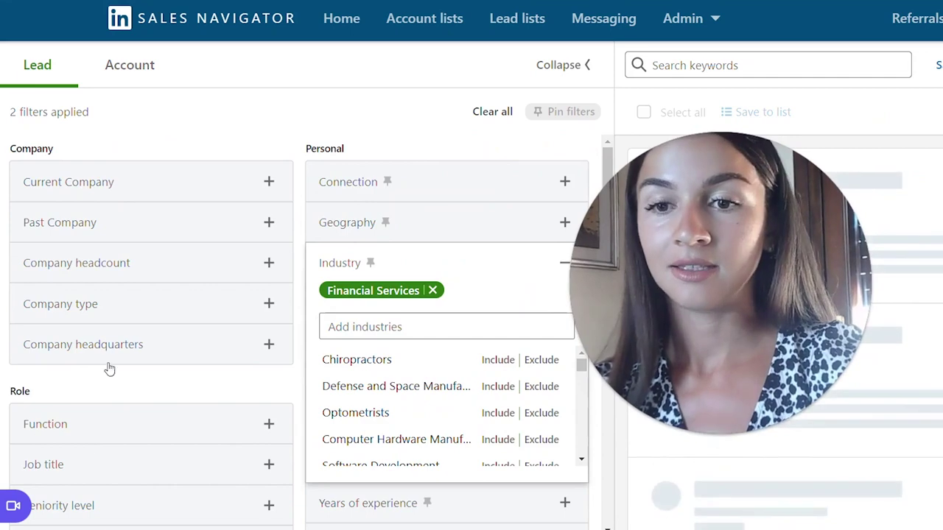
- Add Owner as the job title filter by searching 'owner'
left_click(60, 464)
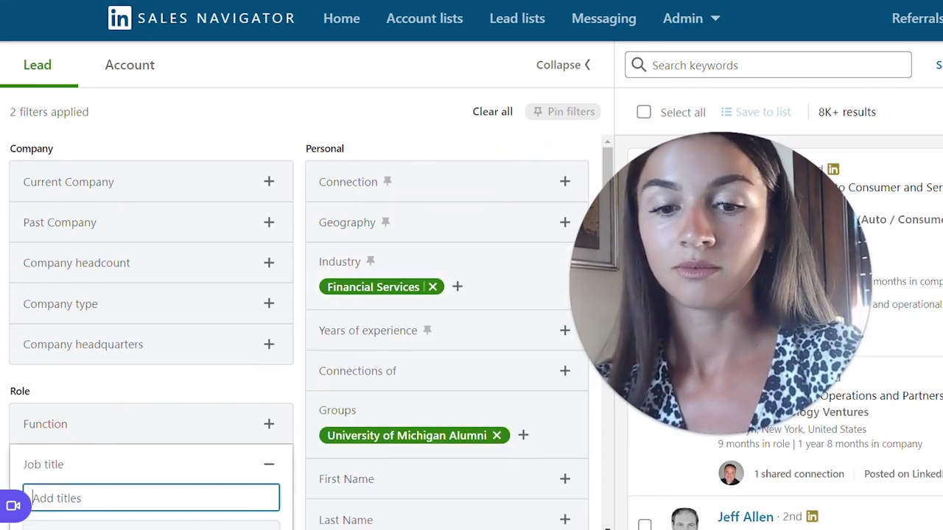
type("owner")
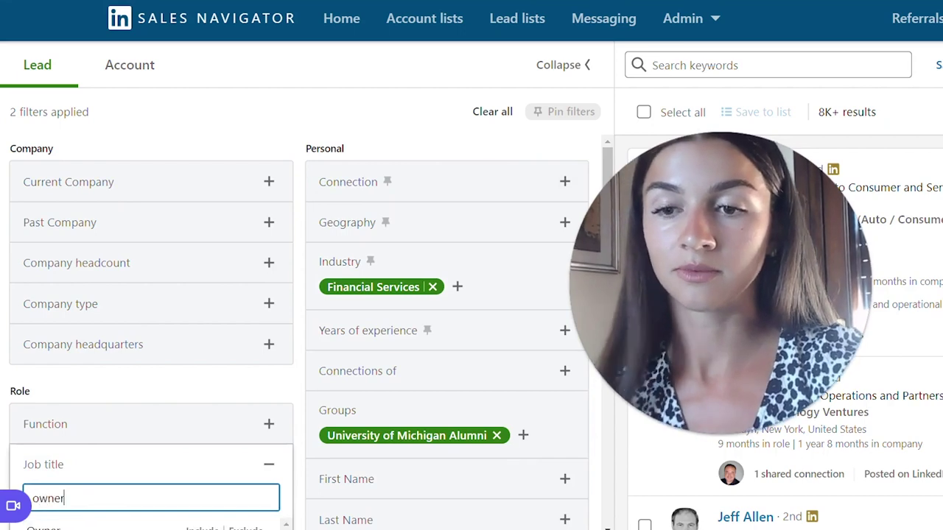
left_click(65, 526)
left_click_drag(766, 252, 237, 184)
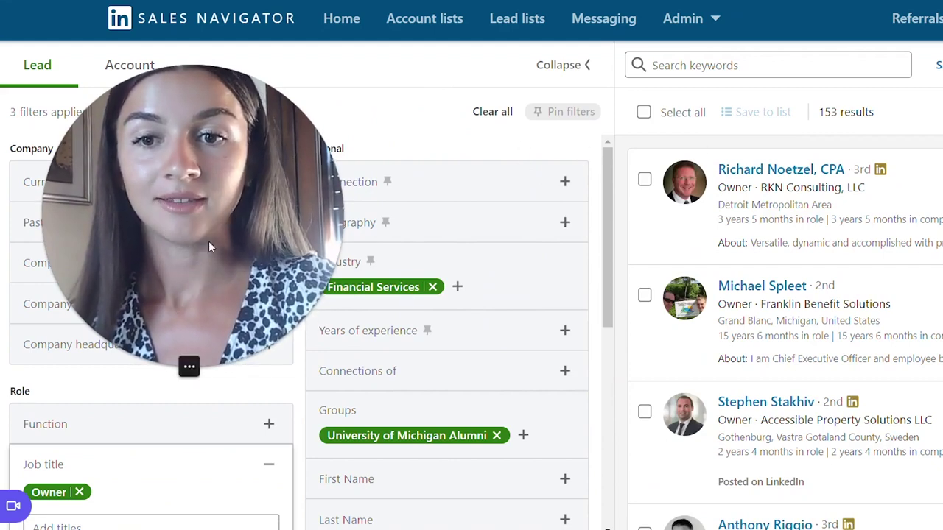
left_click_drag(207, 239, 442, 247)
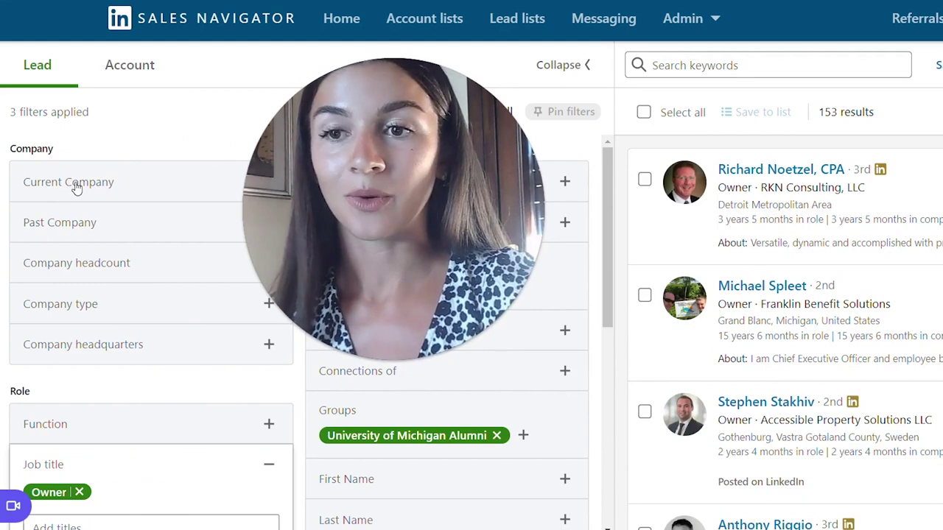
left_click_drag(391, 143, 469, 151)
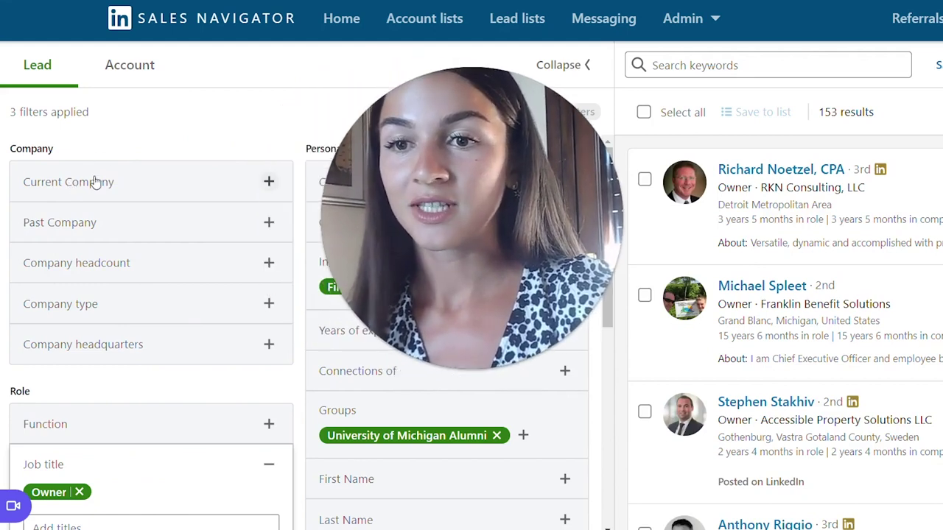
- Limit company headcount to 201-500 and 51-200 employees
left_click(83, 274)
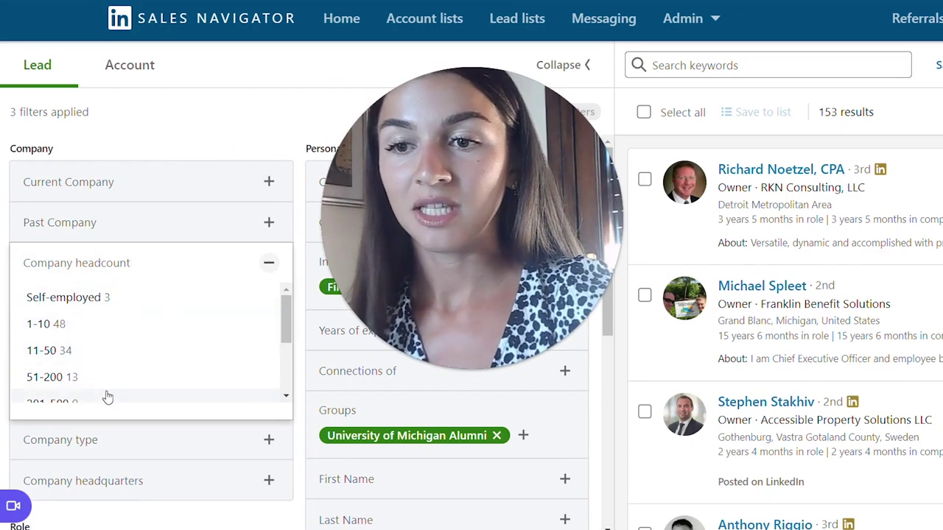
left_click(108, 398)
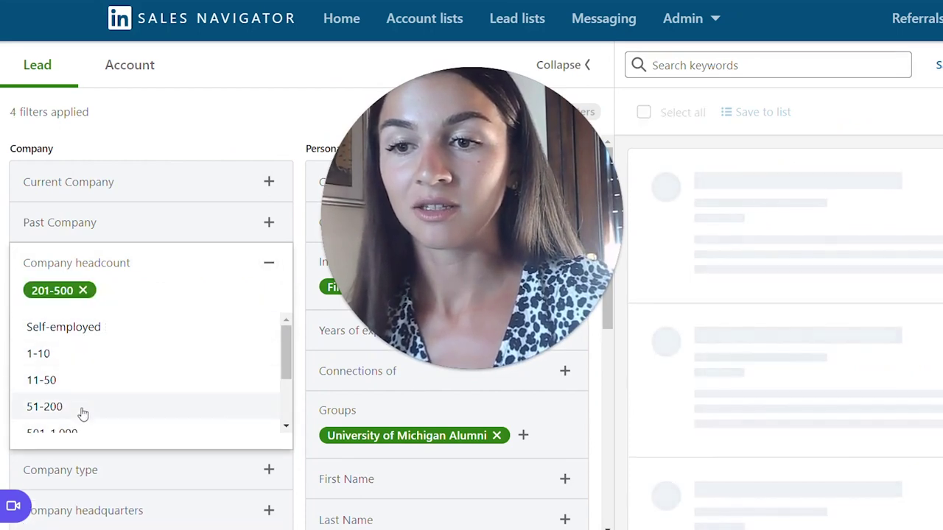
left_click(83, 411)
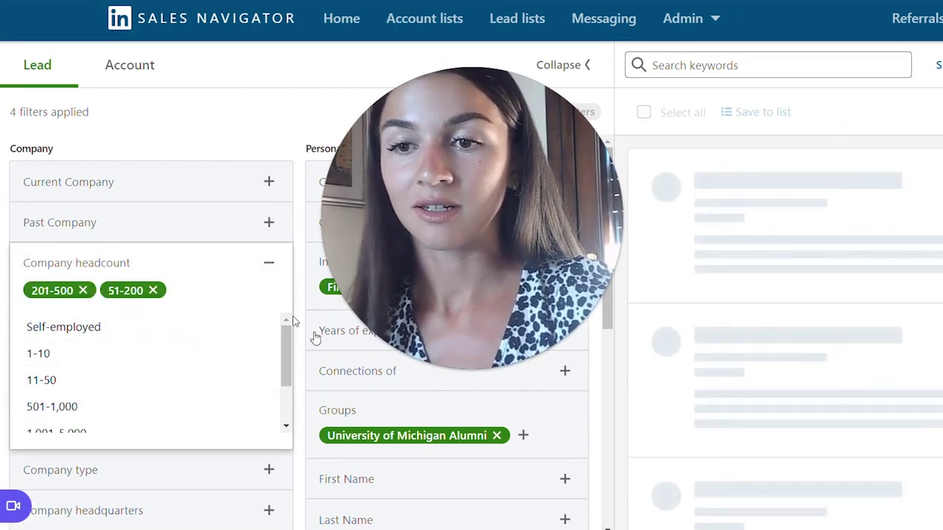
left_click(264, 108)
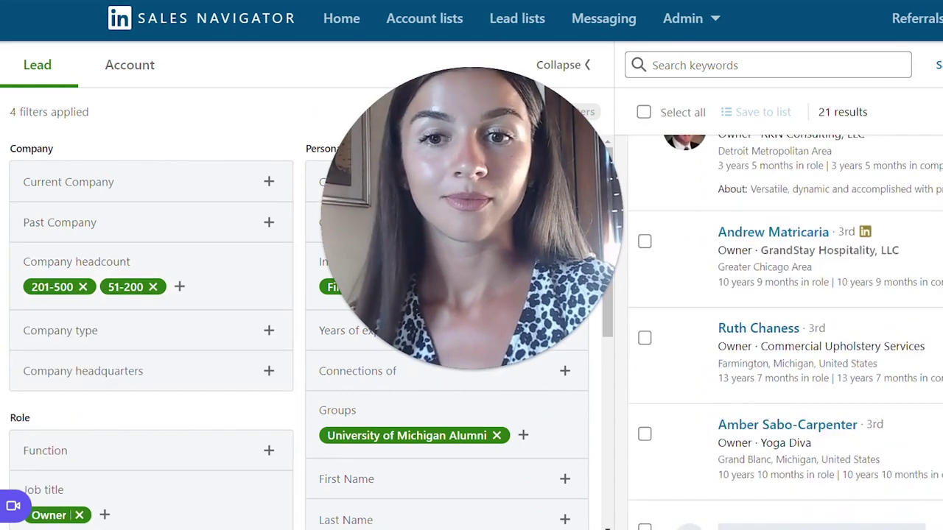
scroll(784, 332, "down", 5)
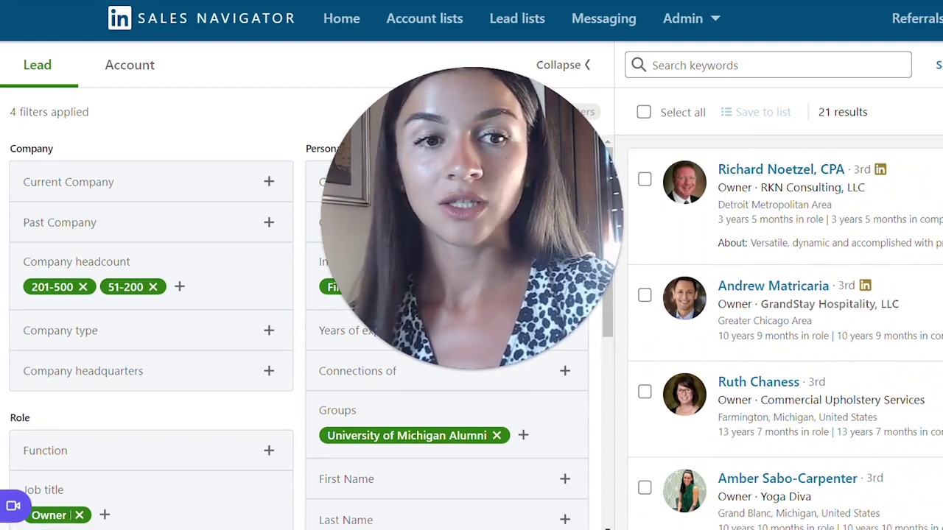
- Scroll the filter panel back to the top, with only the Cambridge School filter applied
left_click_drag(467, 213, 842, 275)
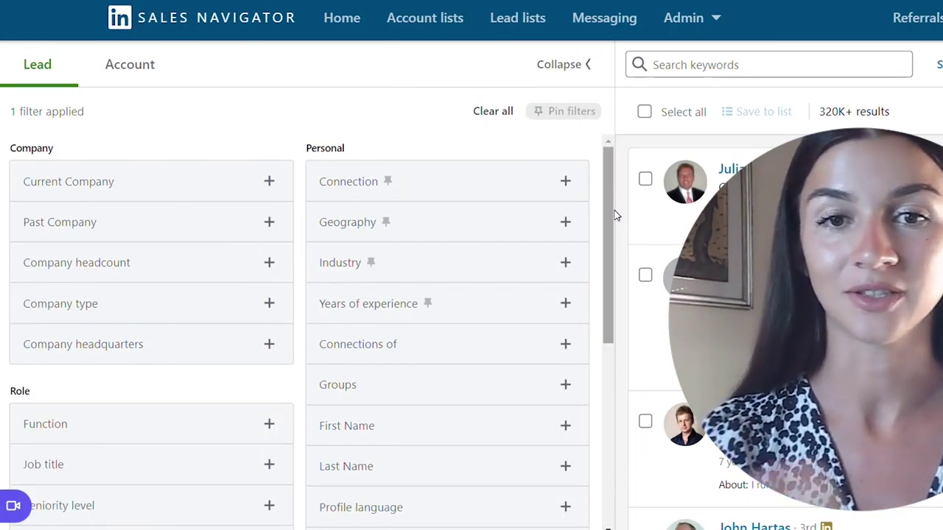
left_click_drag(608, 209, 609, 274)
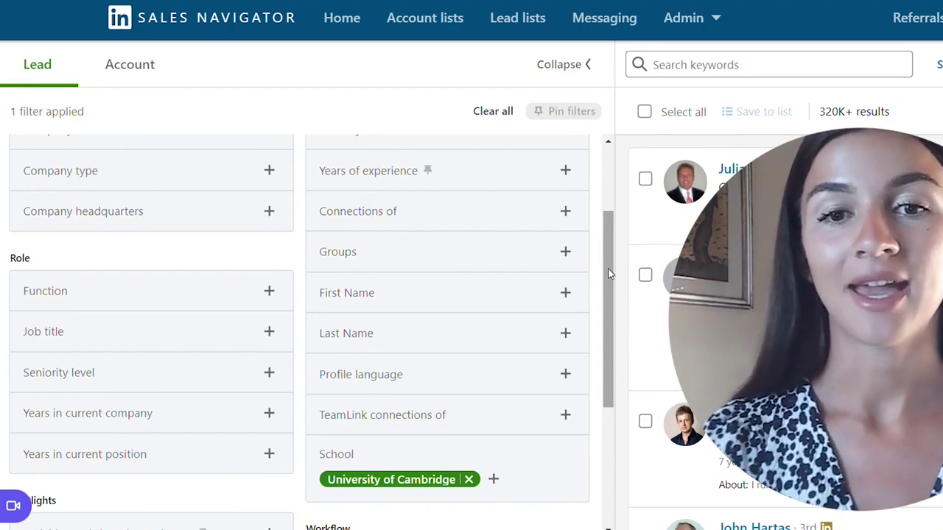
left_click_drag(608, 274, 612, 324)
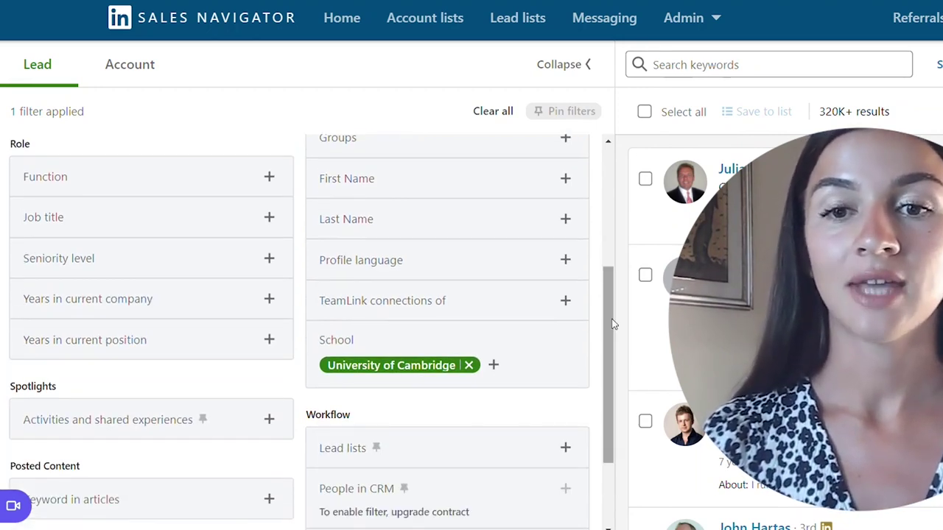
left_click_drag(612, 325, 610, 195)
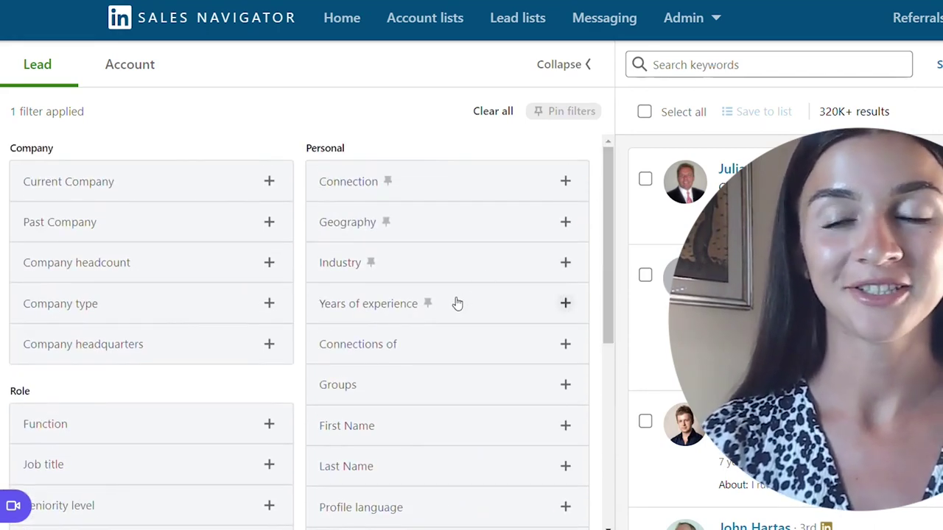
- Include 3 to 5 years, 1 to 2 years and Less than 1 year of experience
left_click(370, 309)
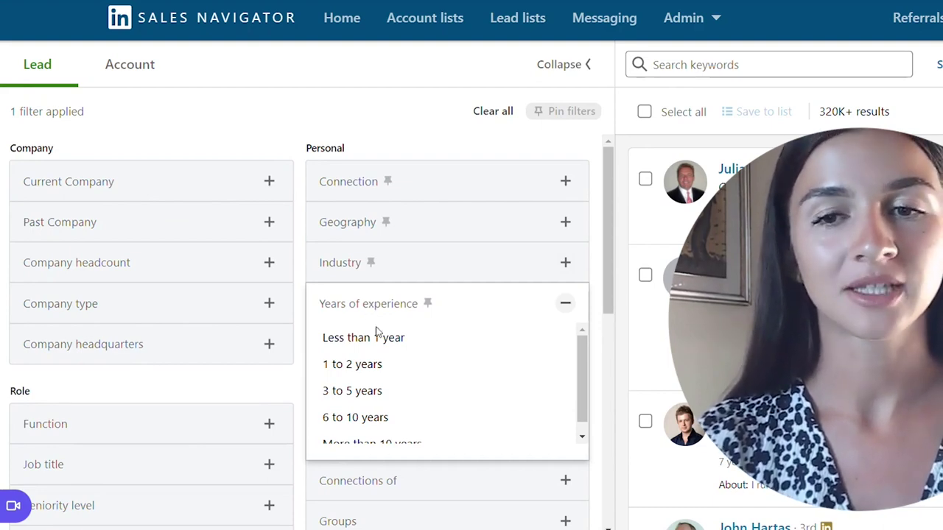
left_click(380, 391)
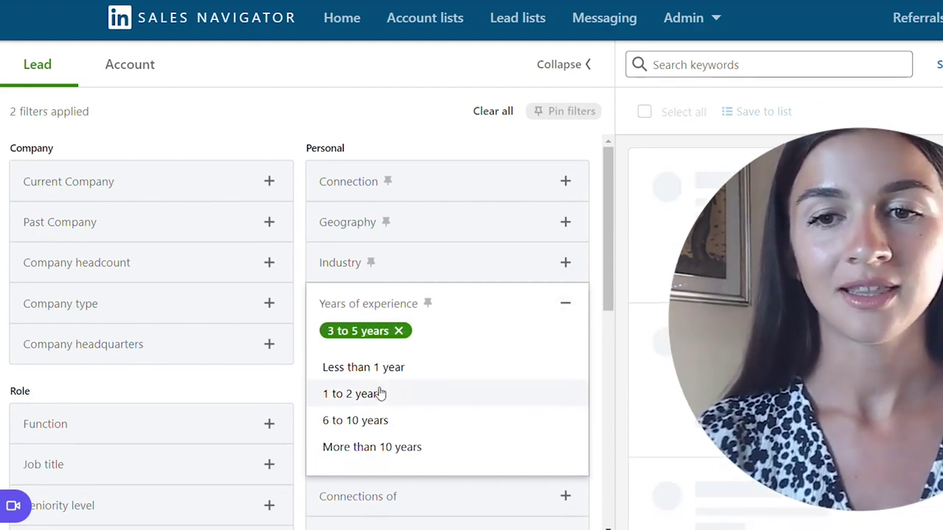
left_click(385, 393)
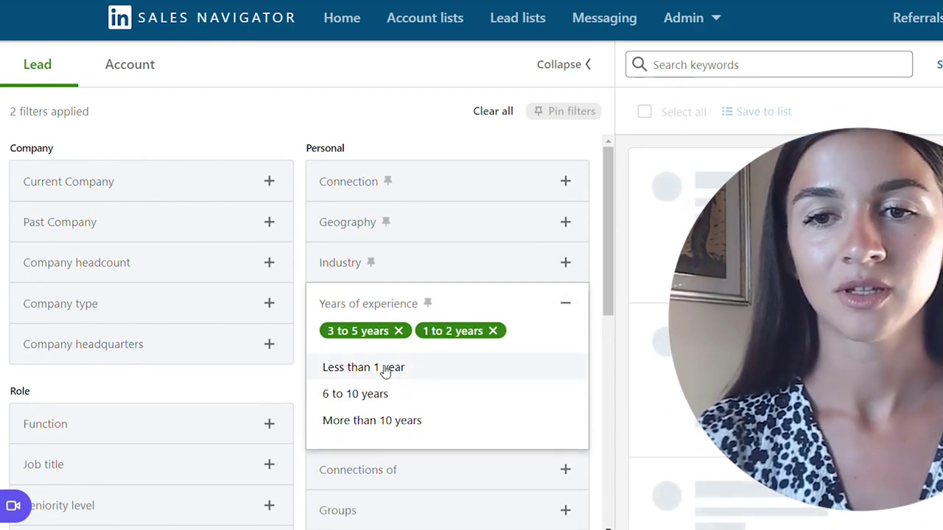
left_click(384, 368)
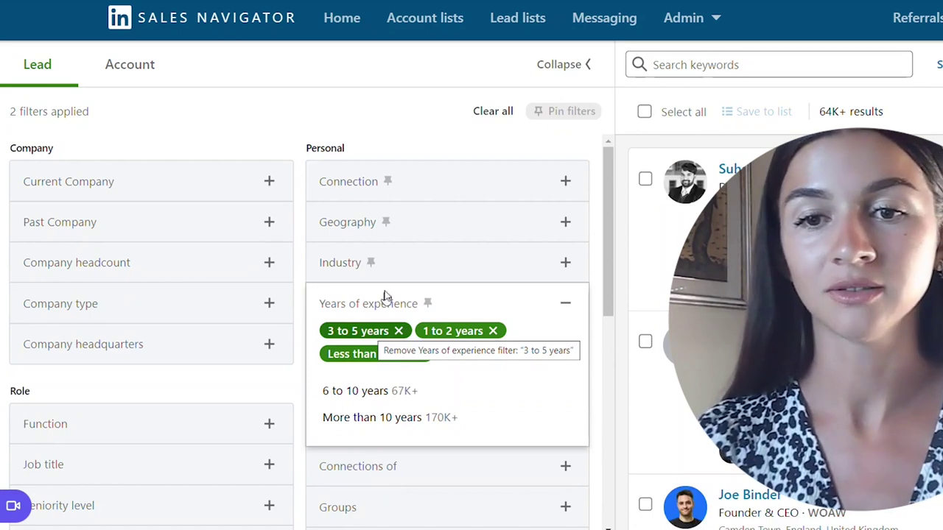
left_click(390, 137)
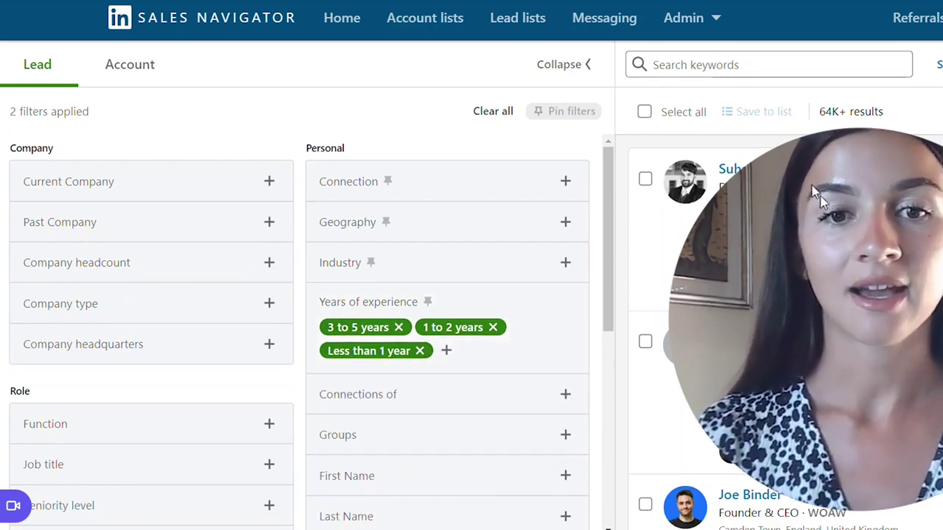
left_click_drag(815, 200, 463, 255)
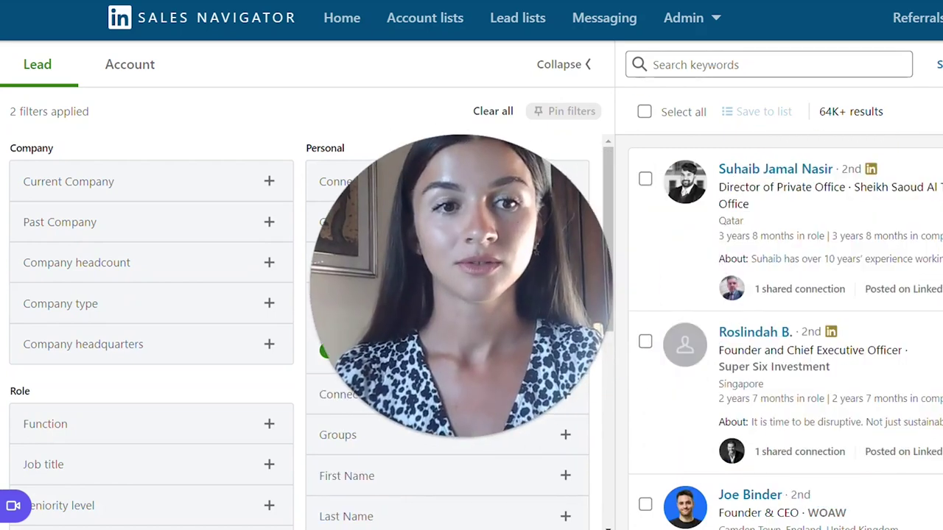
scroll(784, 331, "down", 8)
scroll(784, 331, "up", 8)
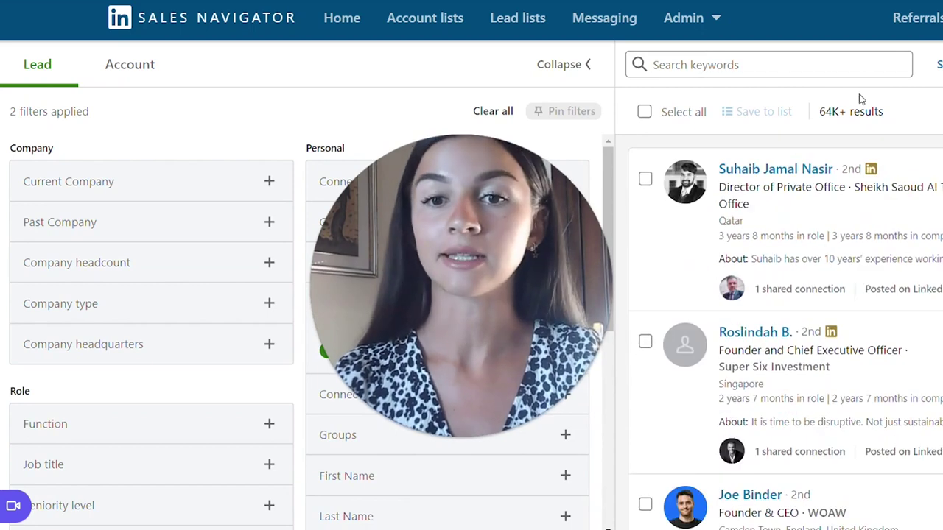
left_click_drag(468, 258, 931, 204)
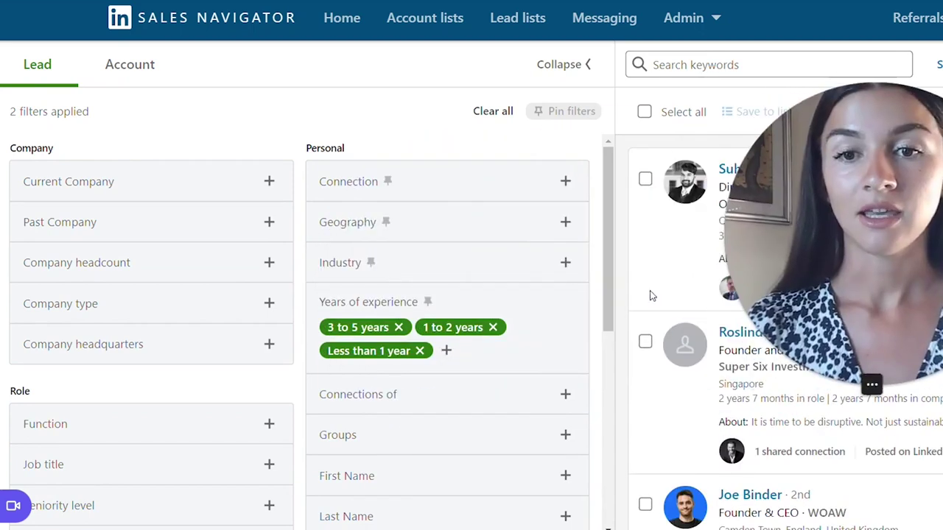
- Remove the Less than 1 year, 3 to 5 years and 1 to 2 years experience chips
left_click(446, 352)
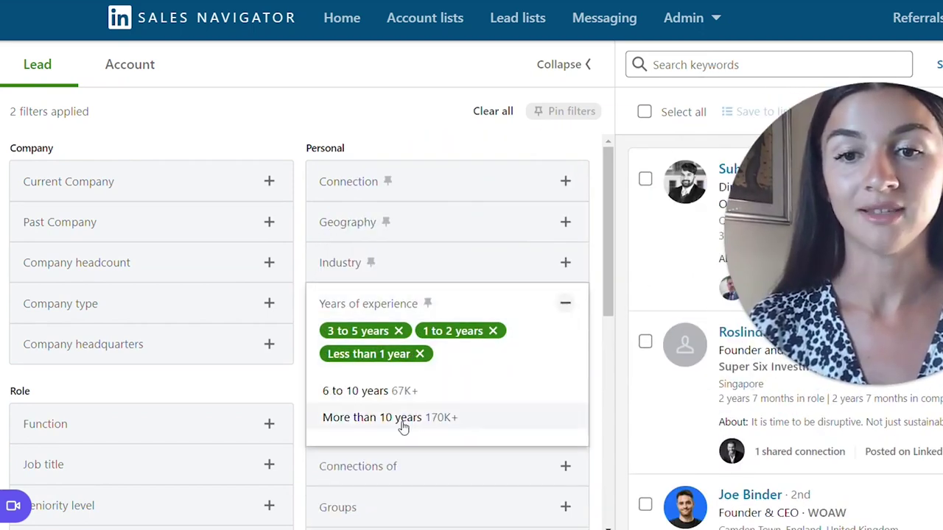
left_click(420, 354)
left_click(399, 333)
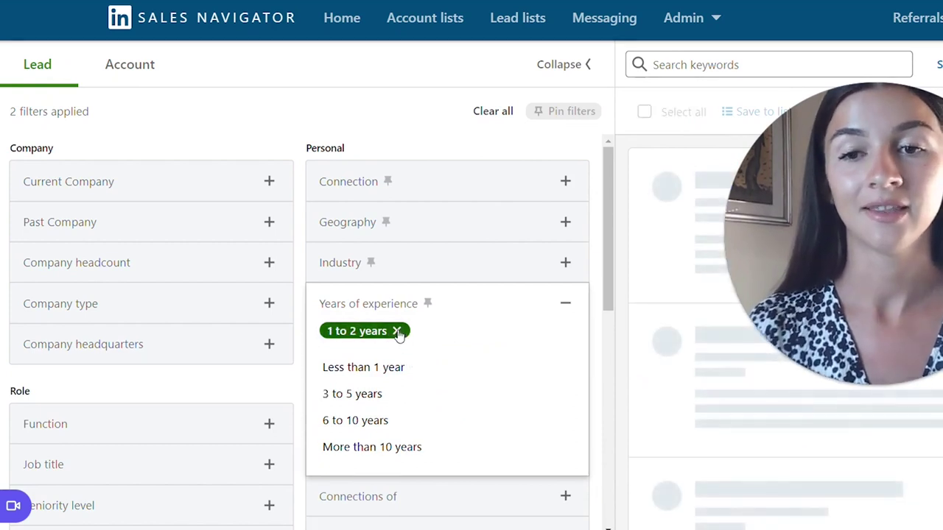
left_click(397, 332)
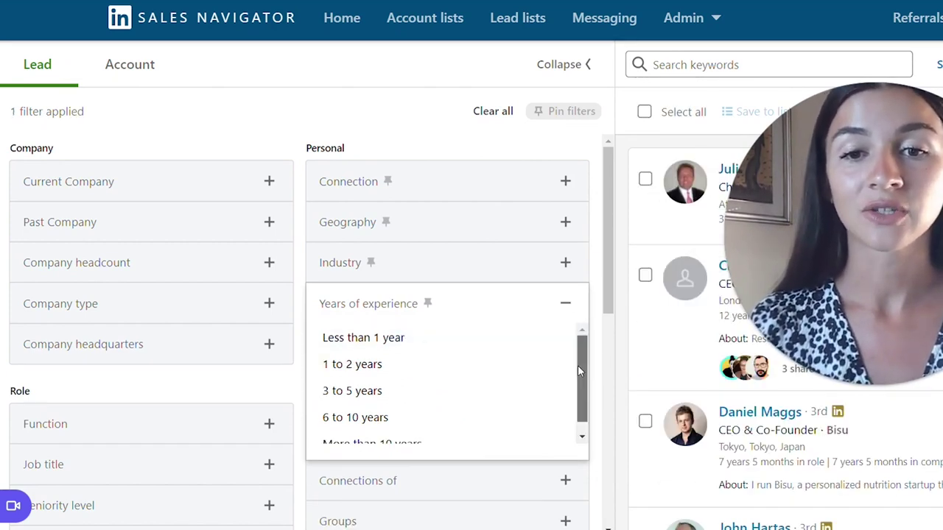
scroll(577, 366, "down", 1)
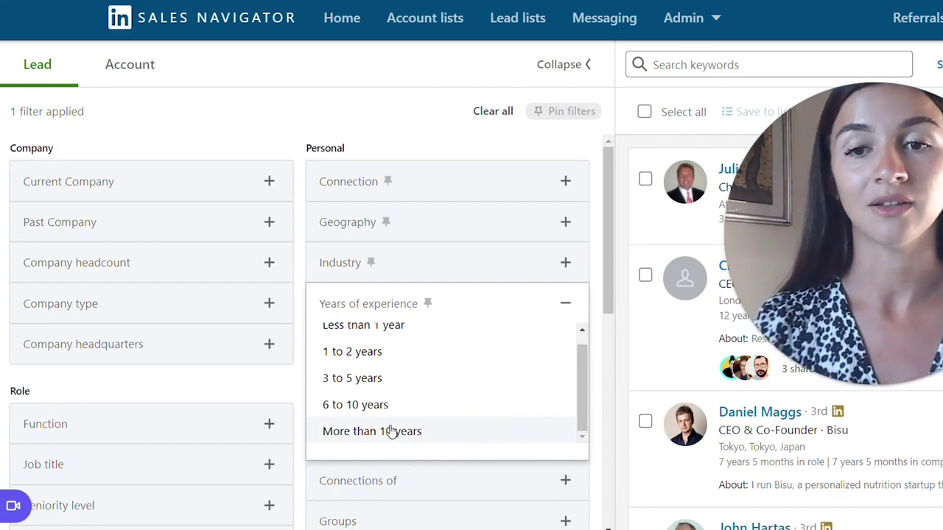